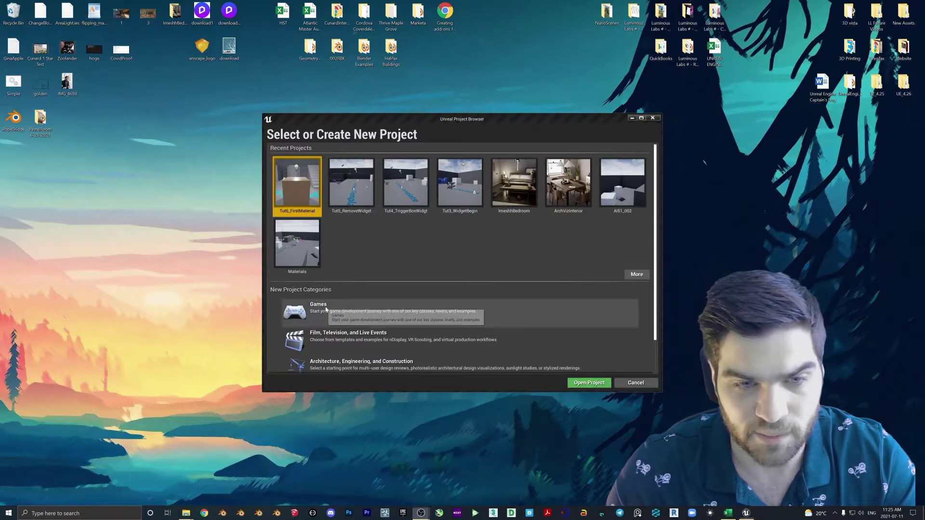
- Create a Games project from the Third Person template with the name Tut7_MapScale
left_click(352, 336)
left_click(351, 325)
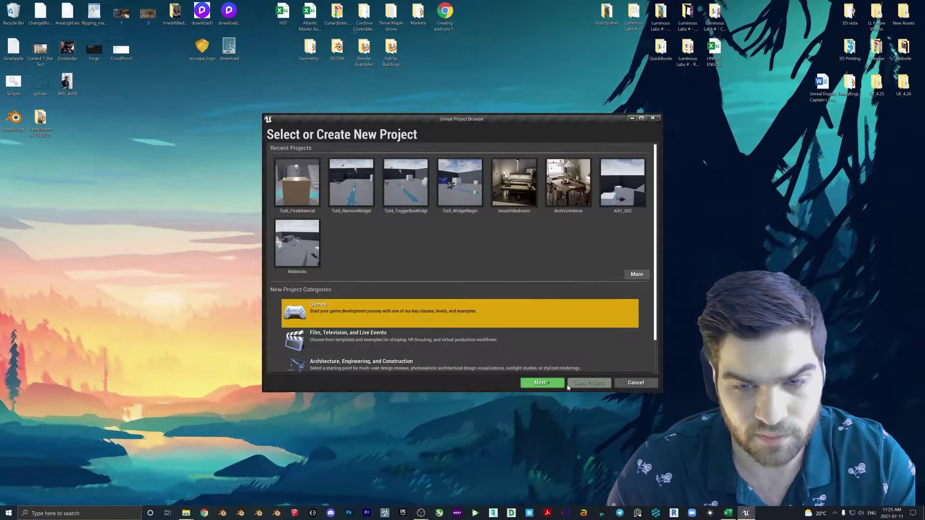
left_click(559, 386)
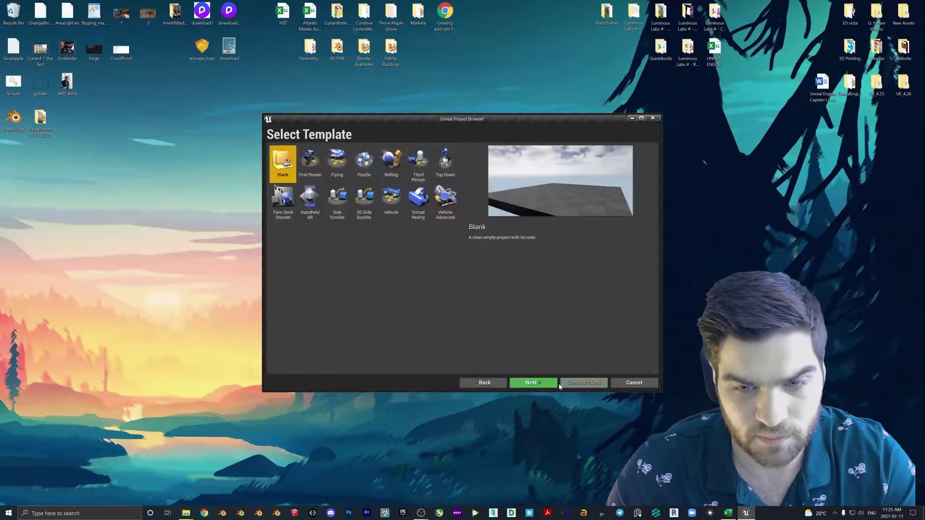
left_click(419, 163)
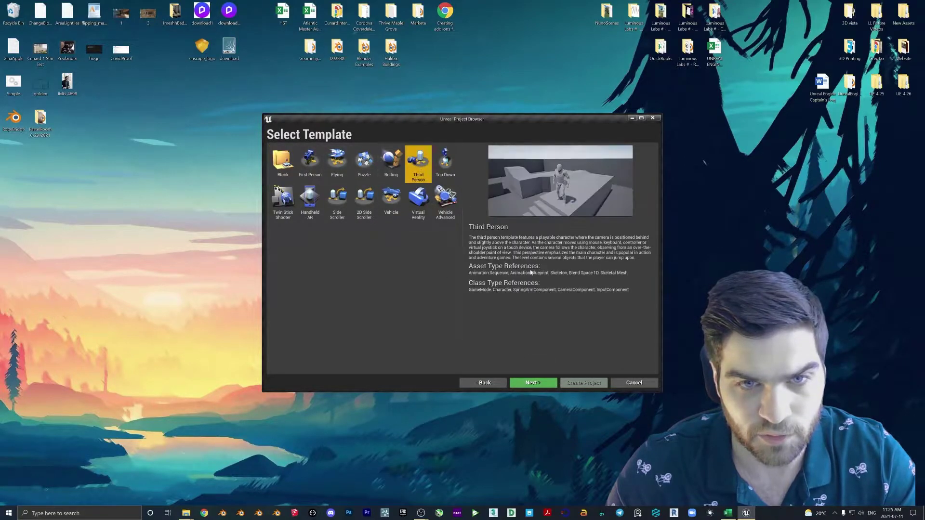
left_click(548, 385)
left_click(297, 161)
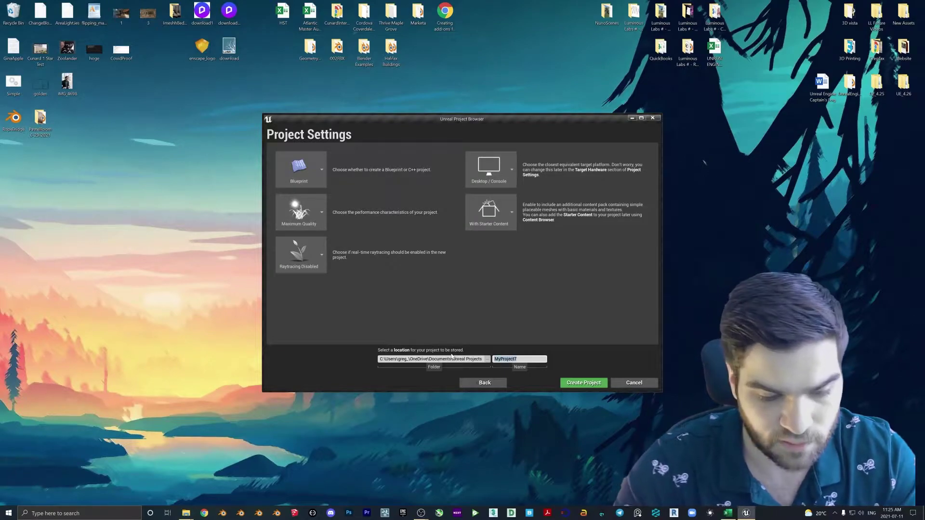
type("Tut7_MapScale")
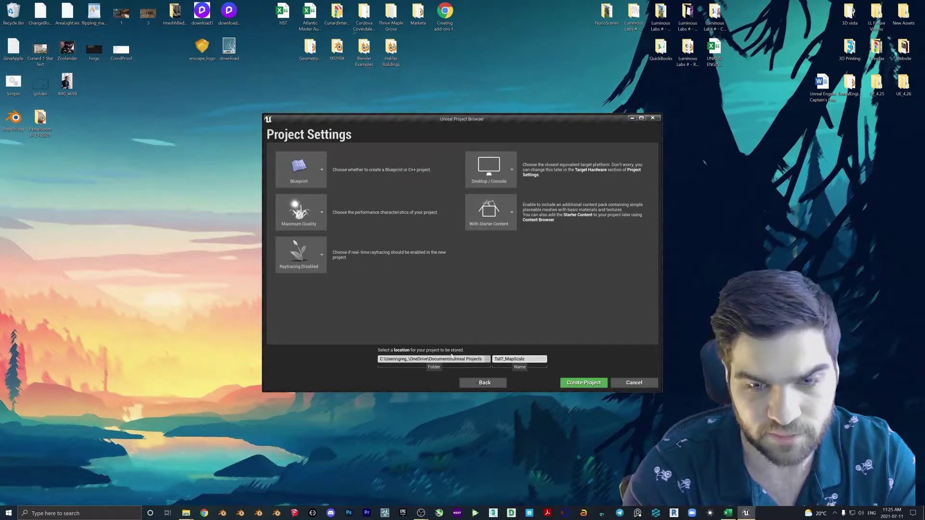
left_click(590, 383)
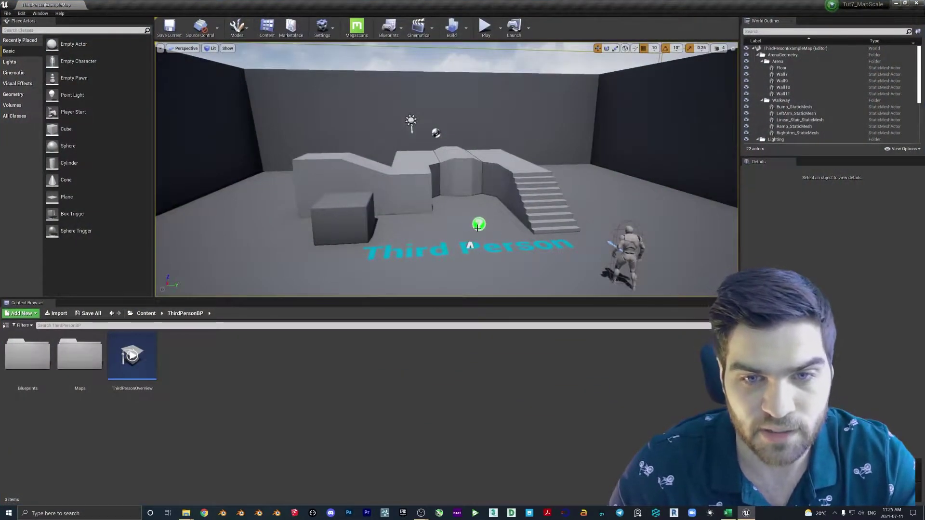
- Place a basic cube on the level floor between the Third Person text and the staircase
right_click_drag(477, 227, 503, 228)
left_click_drag(77, 130, 460, 240)
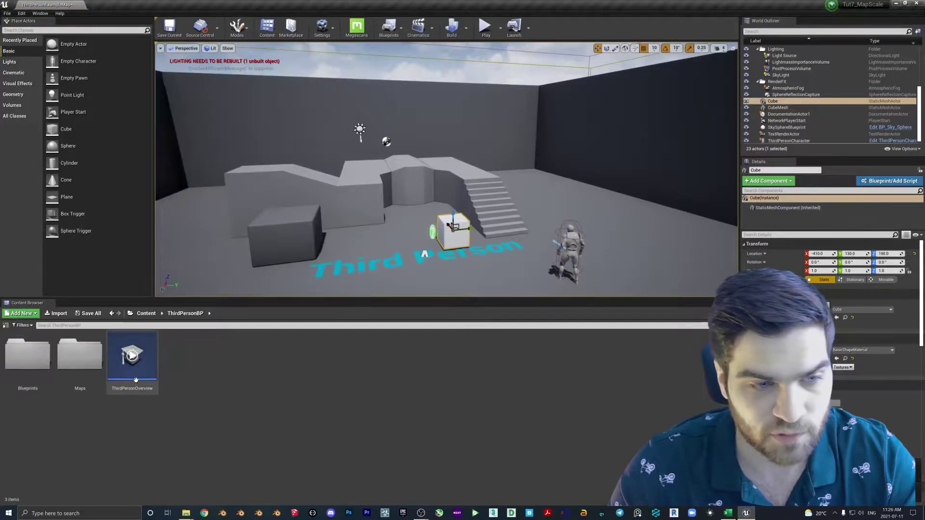
- Create a material named MapScale in the ThirdPersonBP folder and save it
right_click(202, 401)
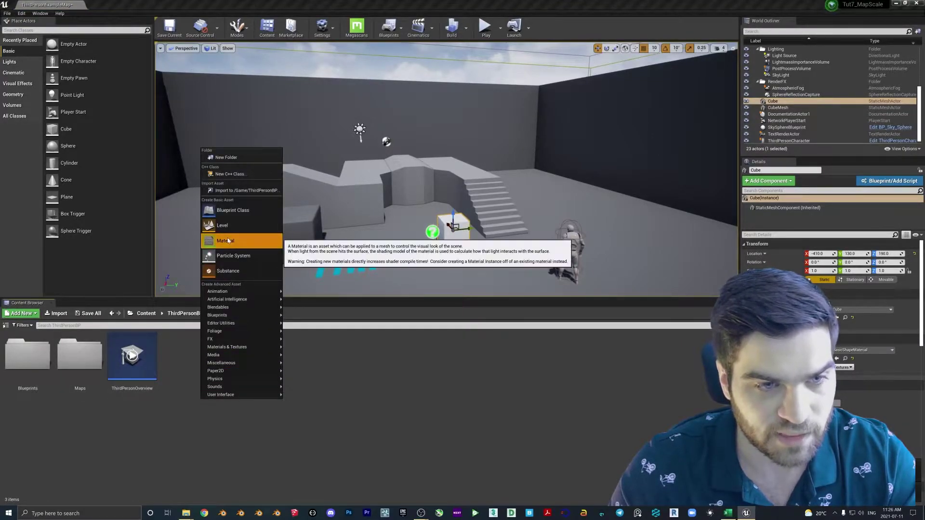
left_click(225, 240)
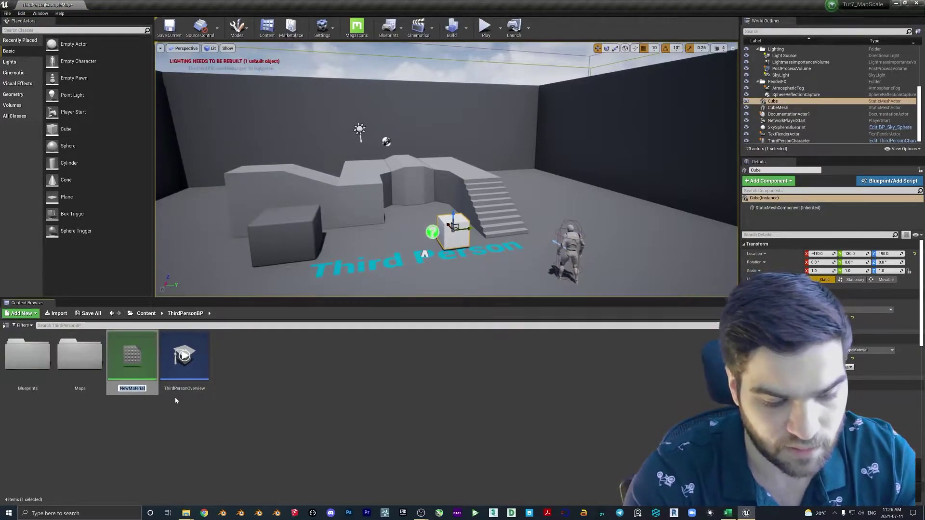
type("MapScale")
key("Return")
right_click(139, 374)
left_click(162, 243)
- Import the COL, GLOSS and NRM 4K textures of WoodCrownSmoothWalnut001 into the ThirdPersonBP folder and save them
mouse_move(187, 513)
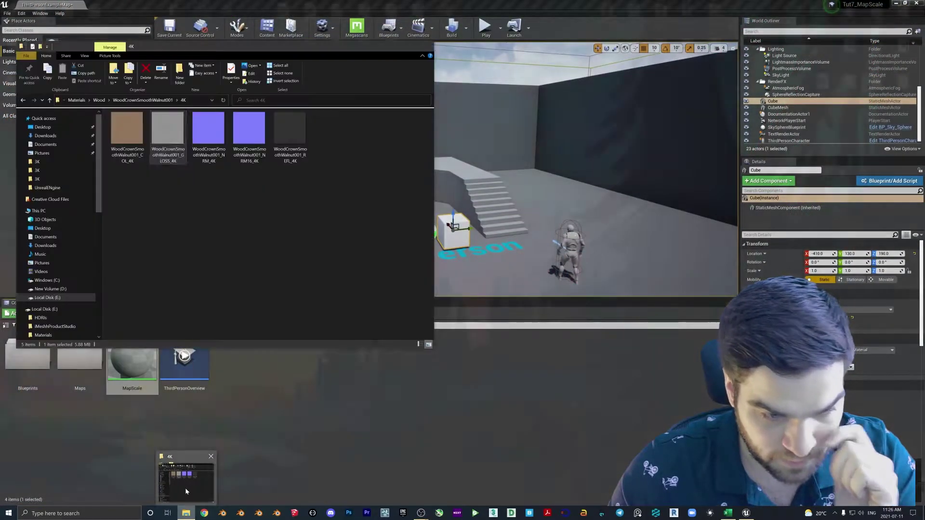
left_click(185, 488)
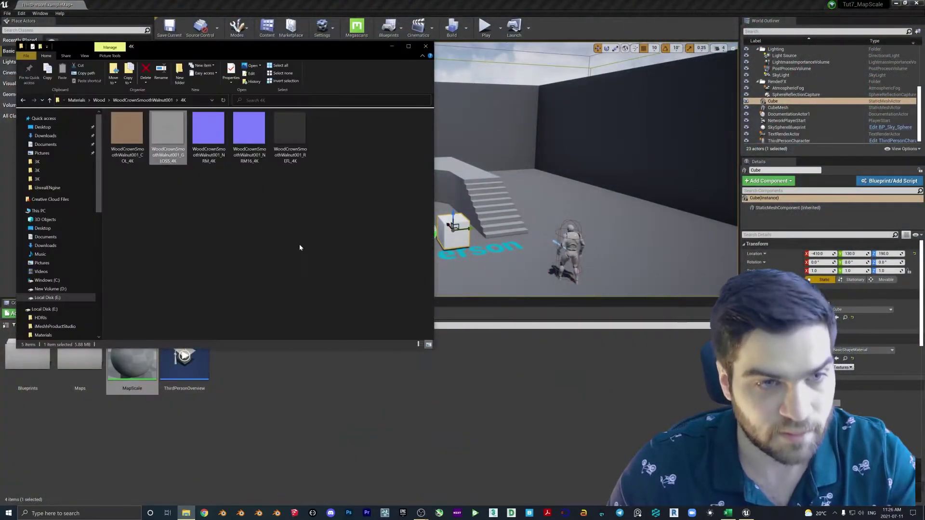
left_click(127, 130)
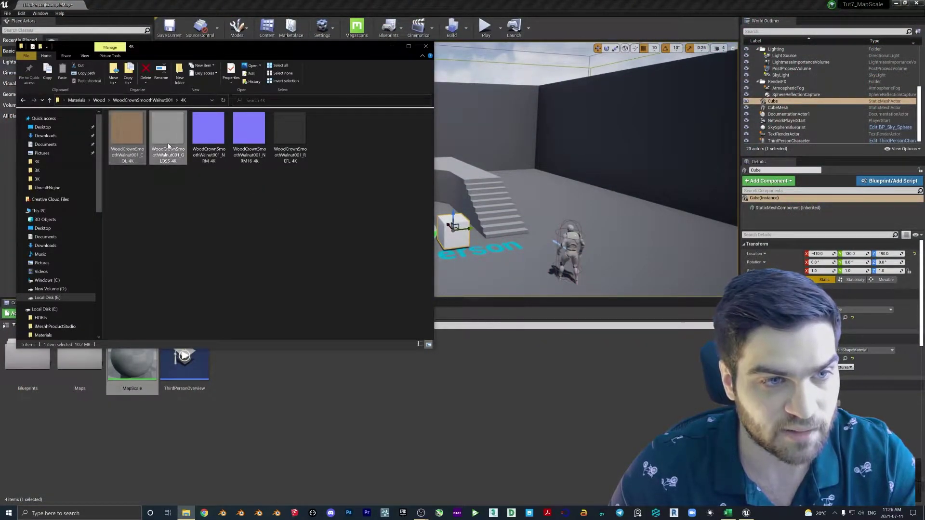
left_click_drag(212, 148, 341, 481, "ctrl")
left_click(391, 48)
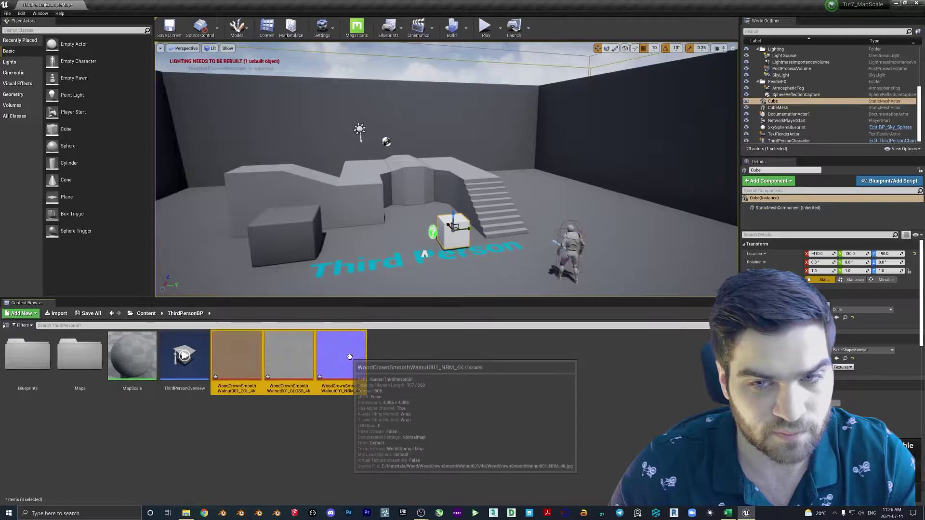
right_click(294, 356)
left_click(310, 238)
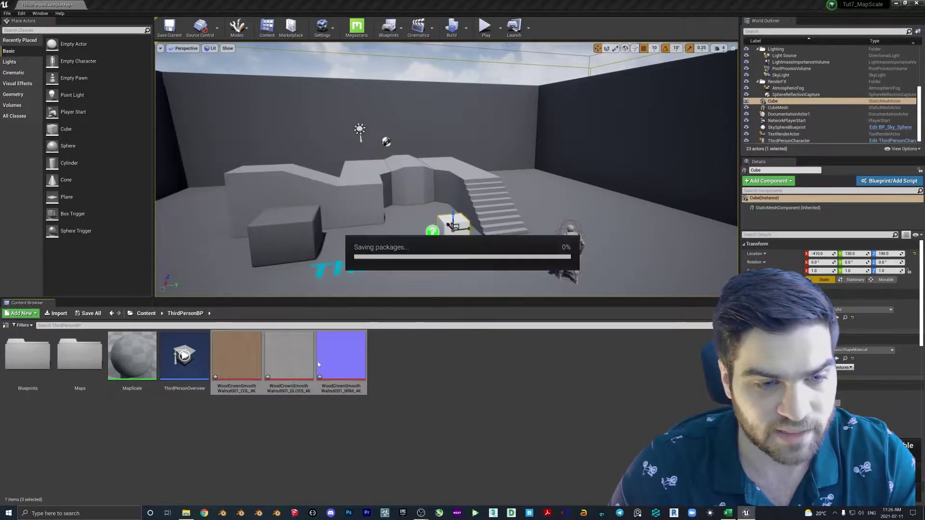
- Open the MapScale material and connect the walnut COL texture to Base Color and the NRM texture to Normal
double_click(132, 357)
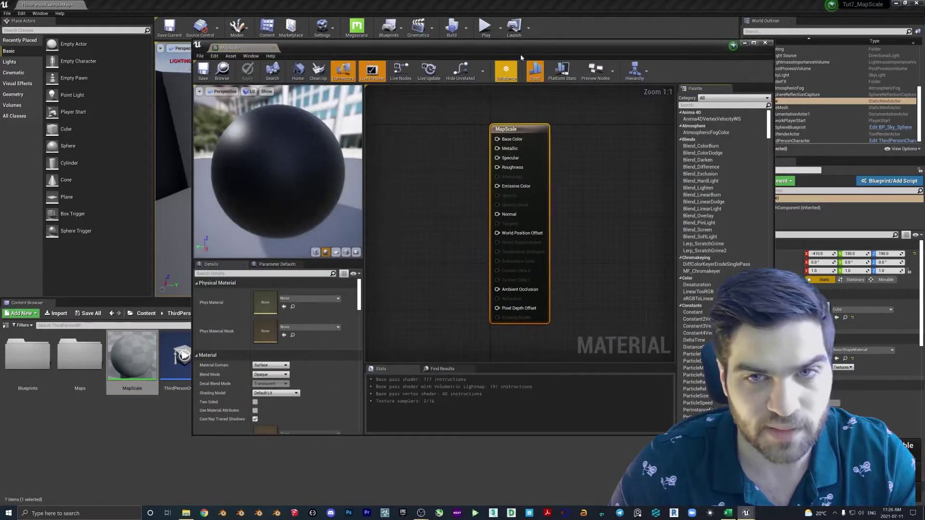
left_click_drag(227, 355, 552, 135)
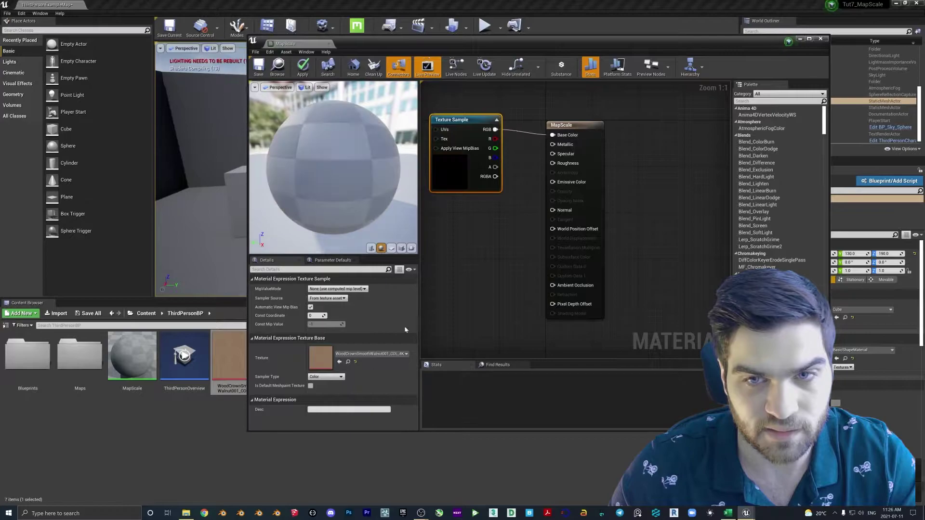
left_click_drag(506, 42, 603, 42)
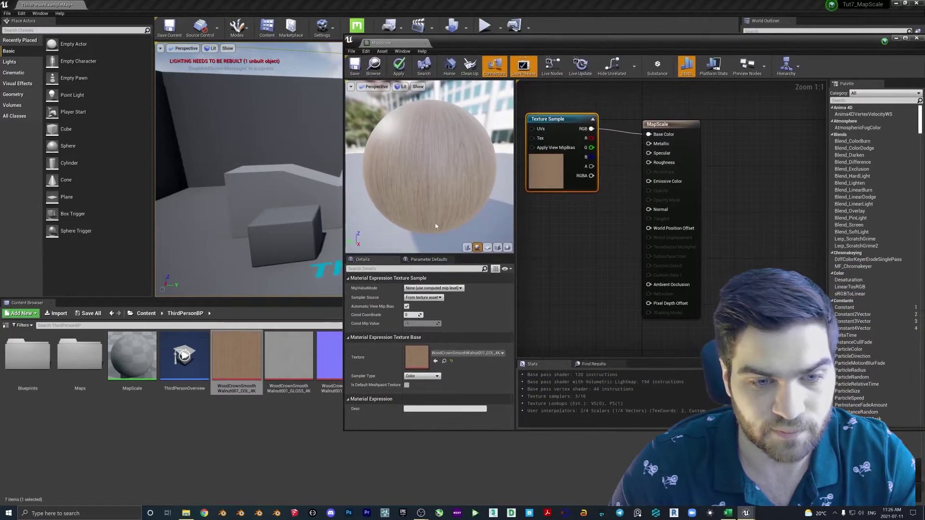
left_click_drag(331, 356, 650, 209)
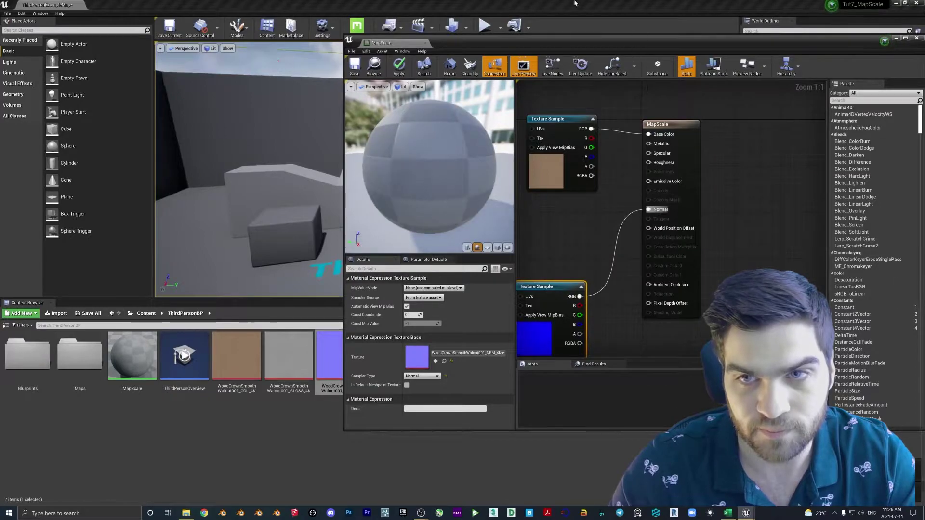
- Maximize the material editor and spread the two texture samples apart to make room between them
left_click_drag(584, 42, 546, 0)
scroll(397, 267, "down", 4)
right_click_drag(394, 269, 464, 311)
left_click_drag(426, 218, 415, 180)
left_click_drag(424, 316, 416, 337)
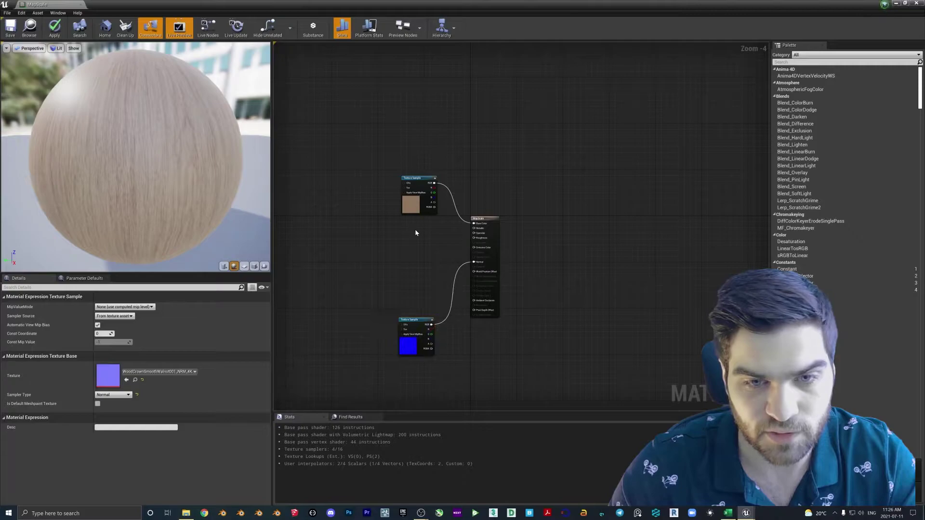
- Add a scalar parameter named Metallic between the texture samples and connect it to the Metallic input
left_click(417, 234)
left_click_drag(417, 237, 475, 229)
double_click(112, 306)
type("Metalli")
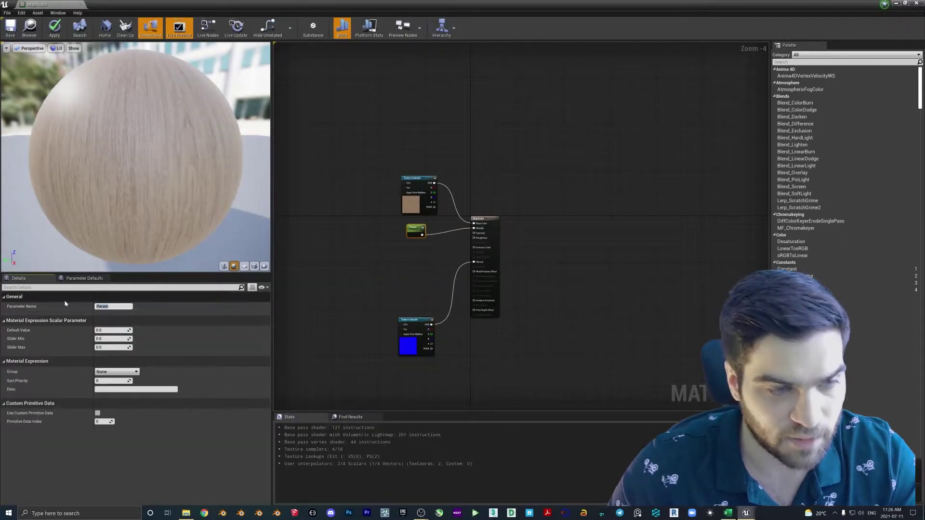
type("c")
key("Return")
- Paste two copies of the Metallic parameter and stack them below the original
left_click(419, 232)
key("ctrl+c")
key("ctrl+v")
left_click_drag(421, 260, 411, 276)
key("ctrl+v")
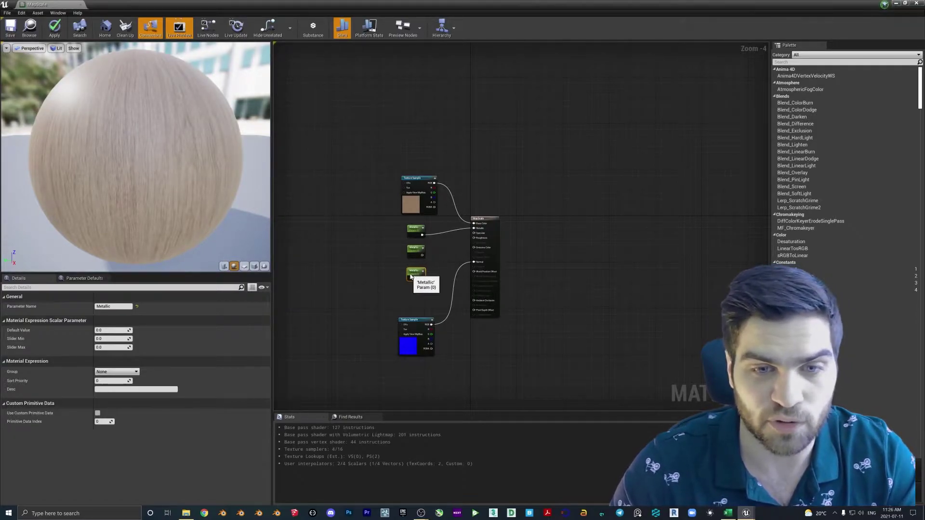
left_click(418, 232)
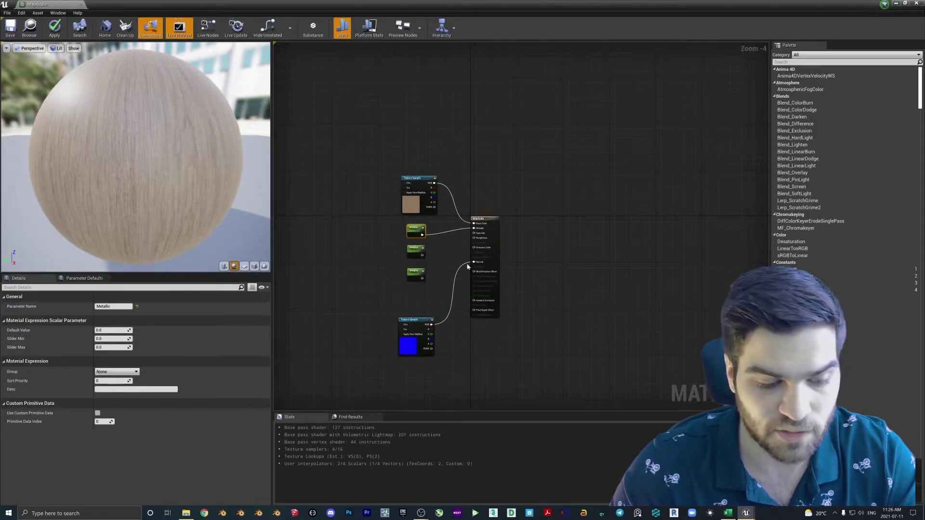
left_click(552, 214)
key("ctrl+v")
left_click_drag(562, 159, 527, 222)
key("Delete")
- Connect the middle parameter copy to the Specular input and rename it Specular
scroll(441, 254, "up", 4)
left_click_drag(403, 255, 506, 212)
left_click(388, 243)
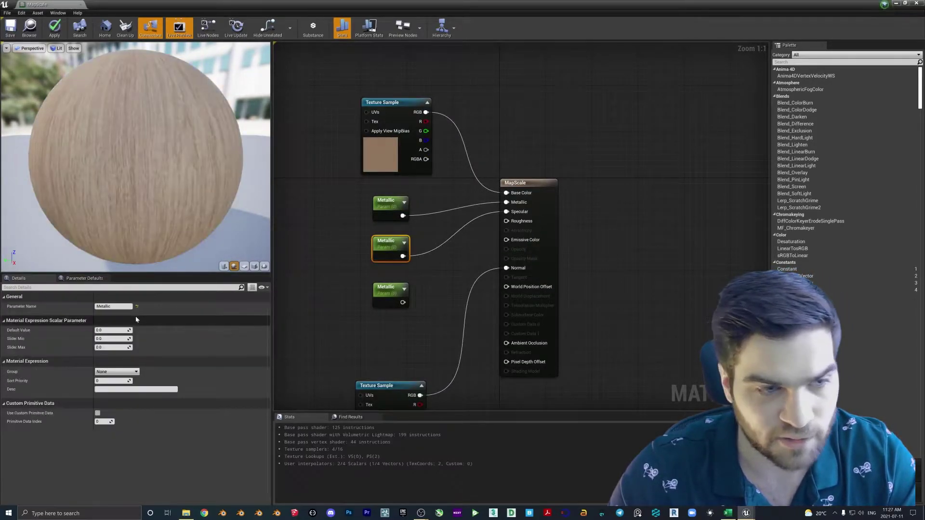
type("Spec")
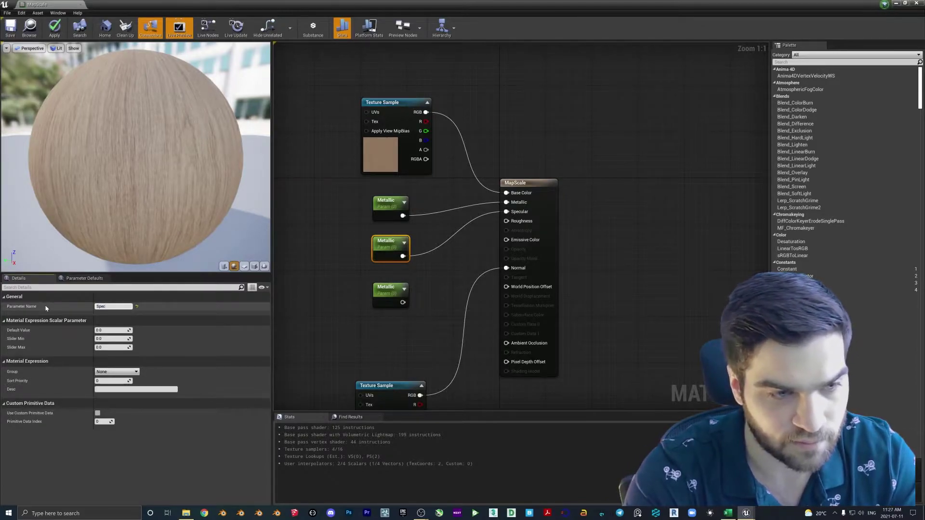
type("ular")
key("Return")
- Connect the lowest parameter copy to the Roughness input and rename it Roughness
left_click_drag(403, 302, 506, 222)
left_click(388, 289)
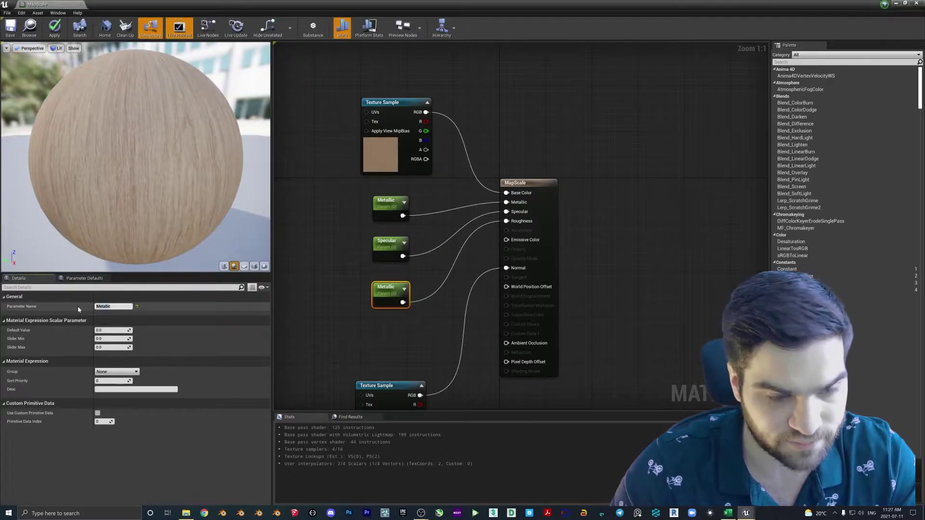
type("Roughness")
key("Return")
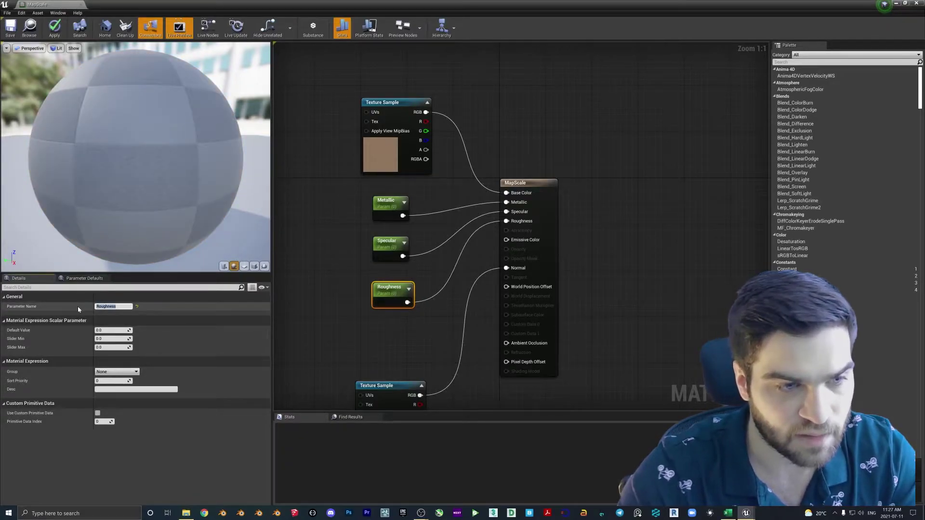
- Set a default value for the Specular parameter
left_click(391, 215)
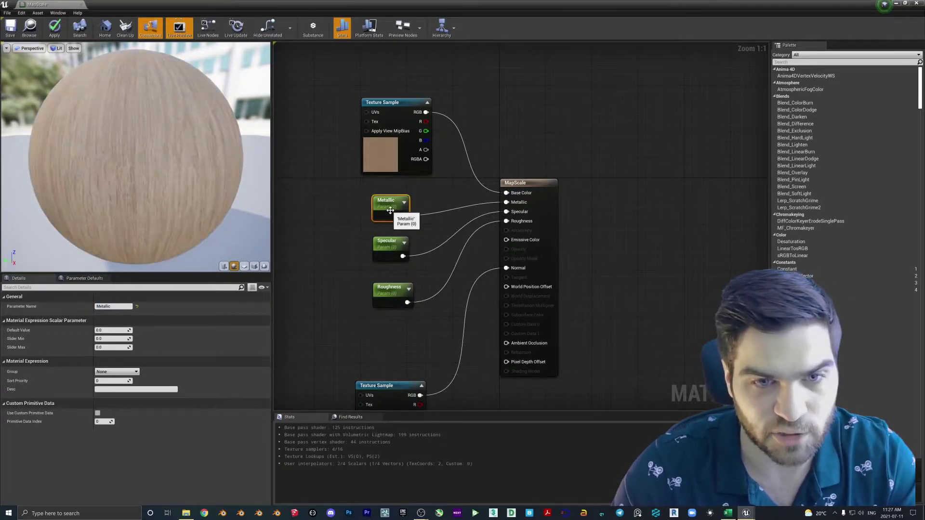
left_click(381, 243)
left_click(101, 330)
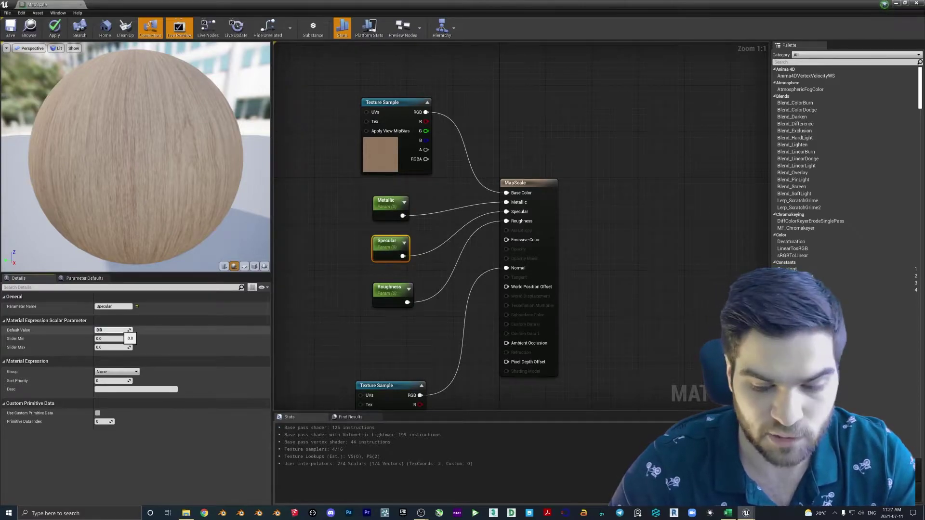
key("Return")
- Set the Roughness parameter's default value to 0.3 and save the material
left_click(390, 288)
left_click(101, 330)
type("0.3")
key("Return")
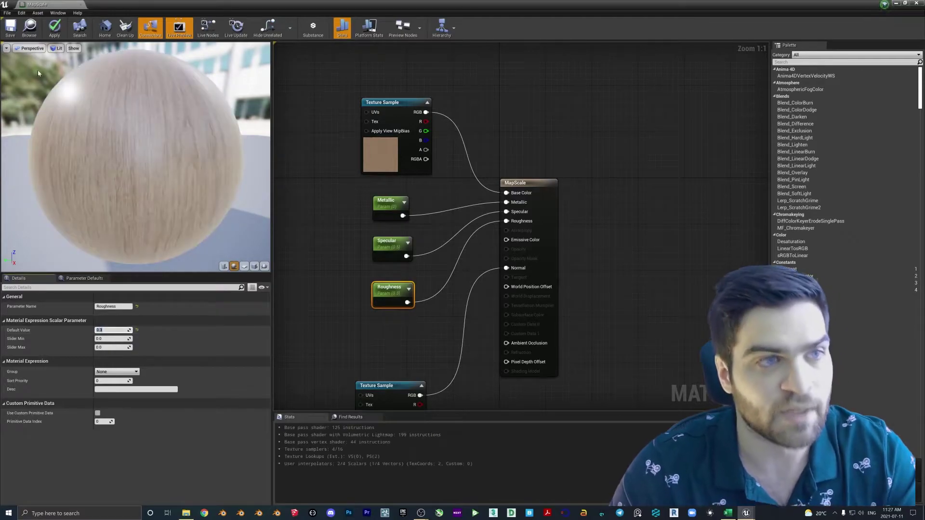
left_click(9, 29)
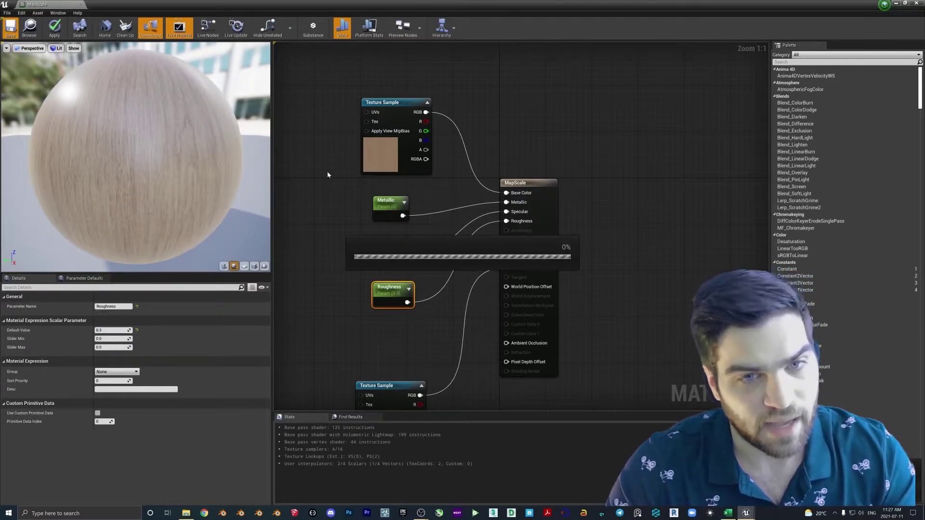
- Add a TextureCoordinate node and place it in the empty graph area left of the texture samples
scroll(457, 222, "down", 4)
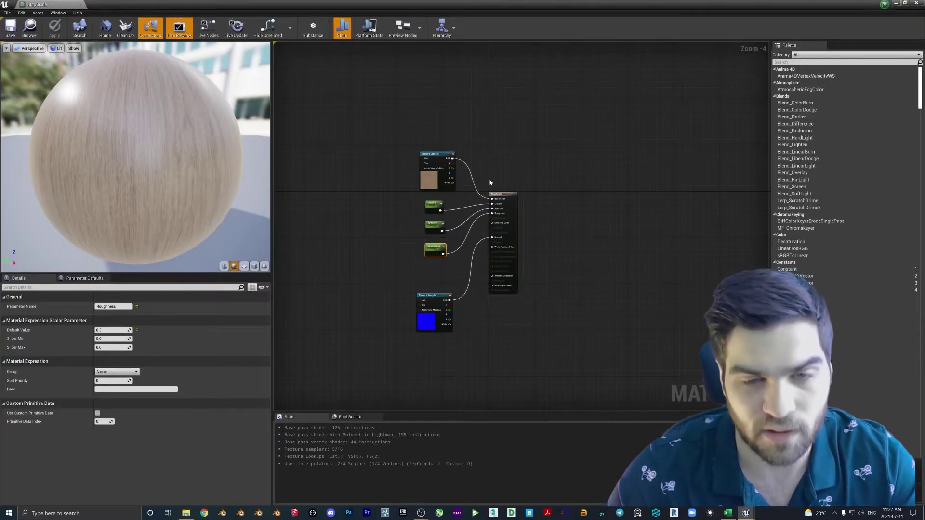
scroll(490, 181, "up", 1)
left_click(417, 328)
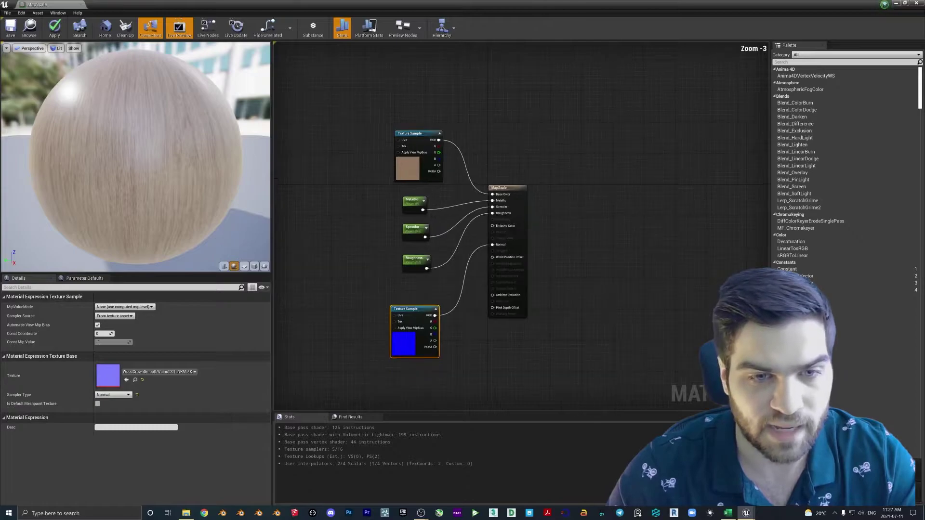
right_click_drag(317, 232, 386, 233)
right_click(368, 229)
type("texture co")
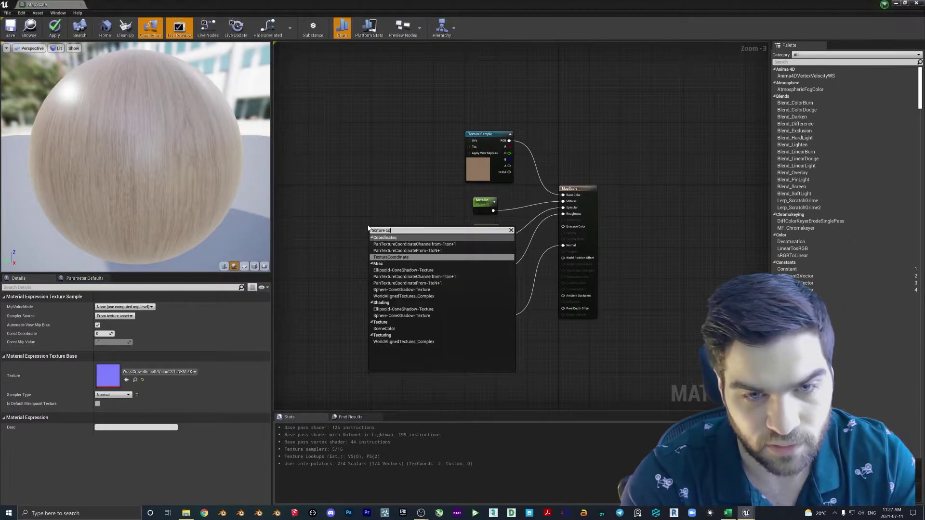
key("Return")
left_click_drag(377, 231, 311, 179)
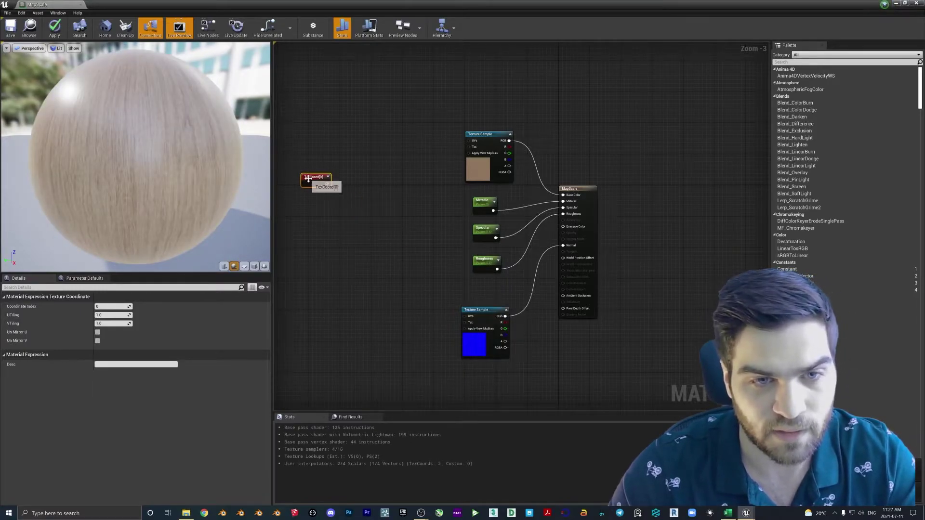
left_click(350, 207)
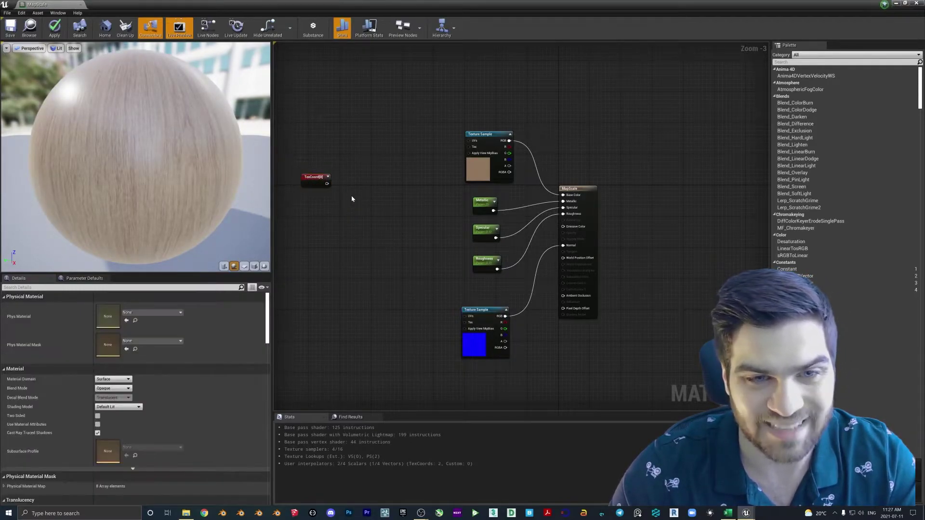
- Add a Multiply node in the empty graph area between the TexCoord node and the texture samples
left_click(351, 195)
right_click(395, 184)
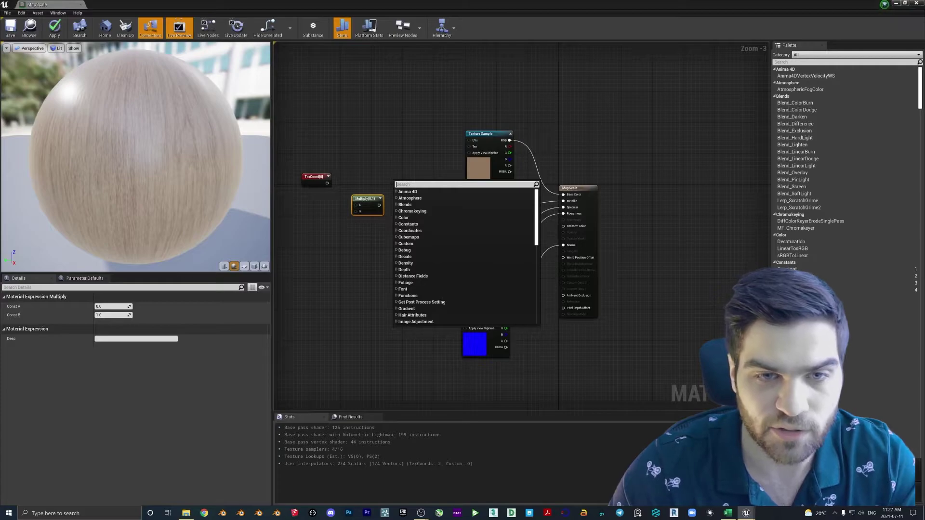
type("multi")
key("Escape")
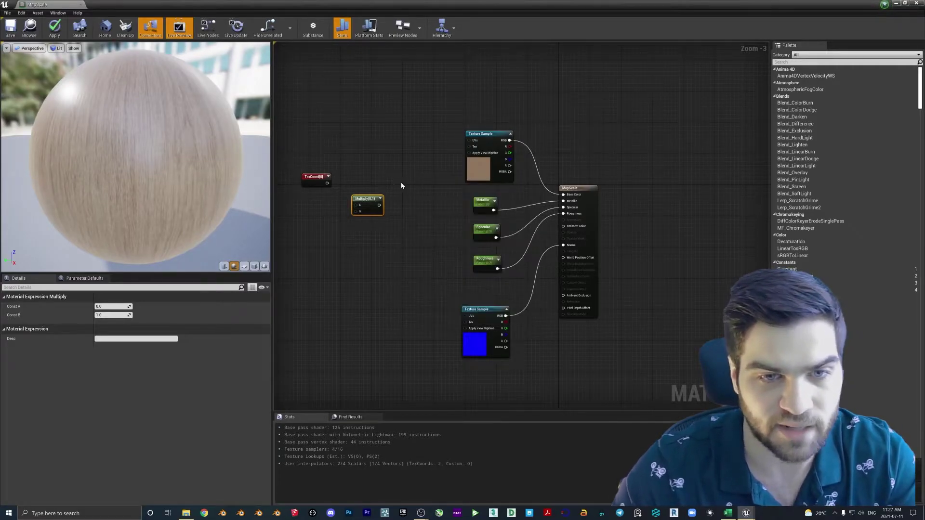
- Add a scalar parameter below the TexCoord node and name it Map Scale
key("s")
left_click(313, 212)
type("sss")
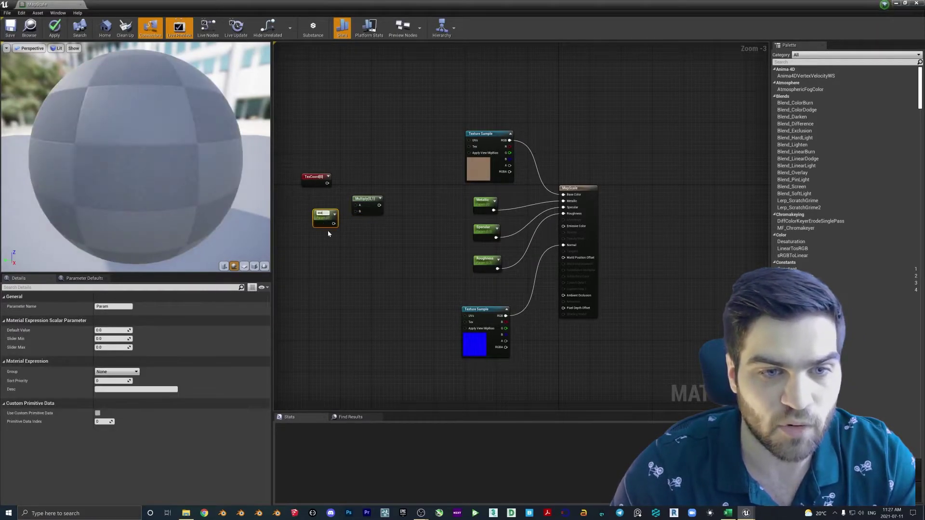
left_click_drag(328, 222, 321, 221)
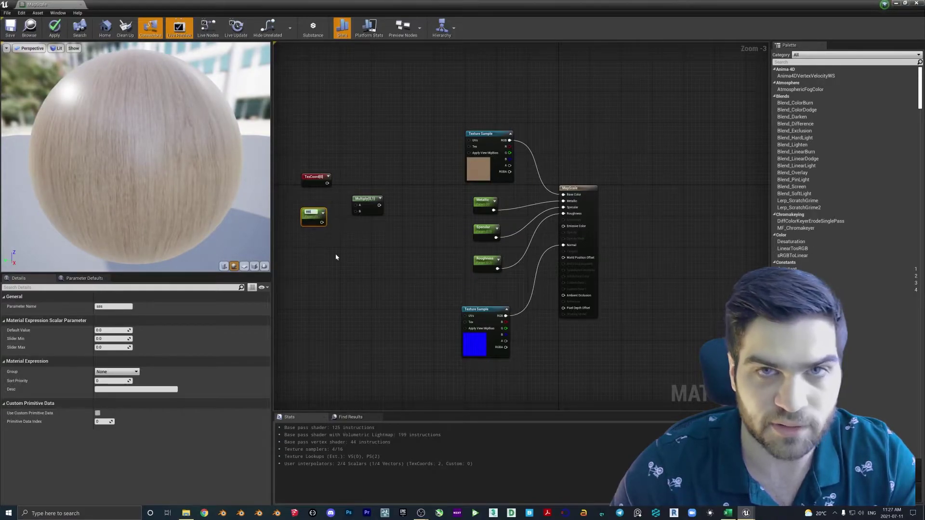
left_click_drag(116, 307, 79, 309)
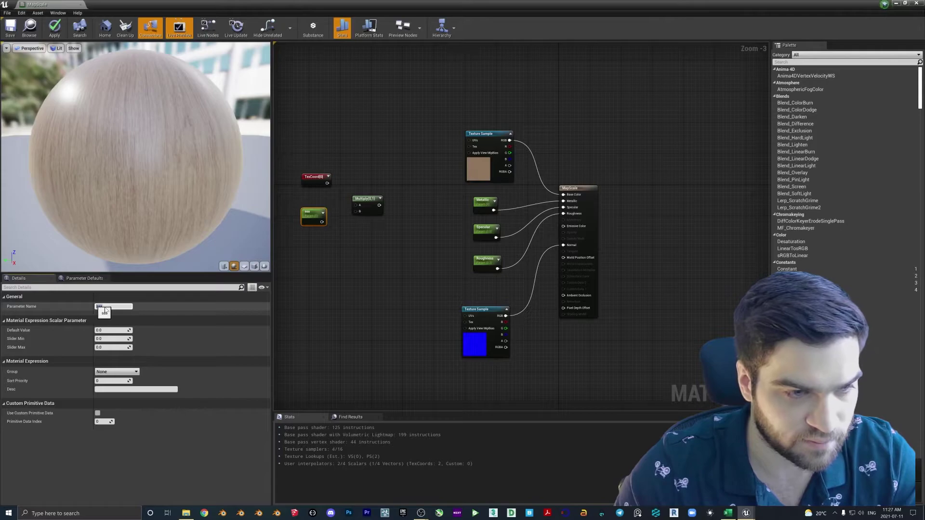
type("Map Scale")
key("Return")
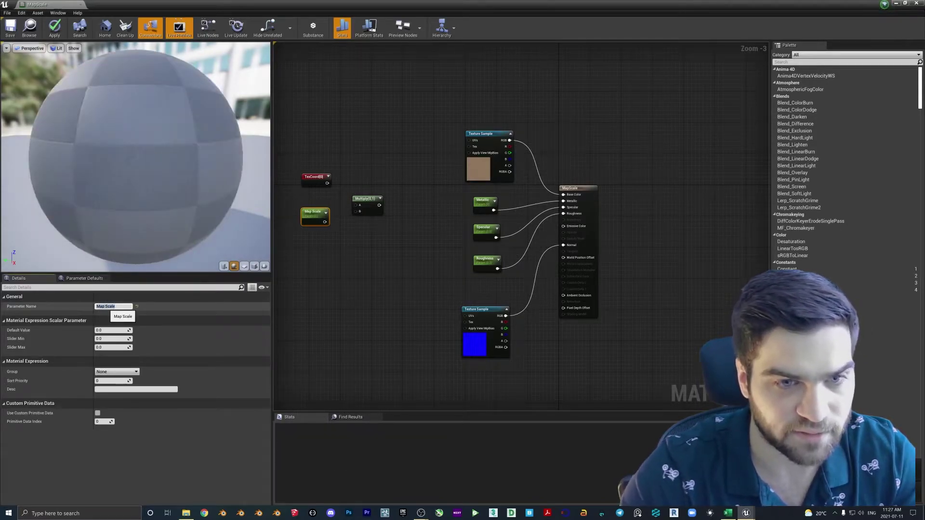
- Connect Map Scale to the Multiply node's B input and TexCoord to its A input, and space the two source nodes apart
left_click_drag(325, 222, 356, 212)
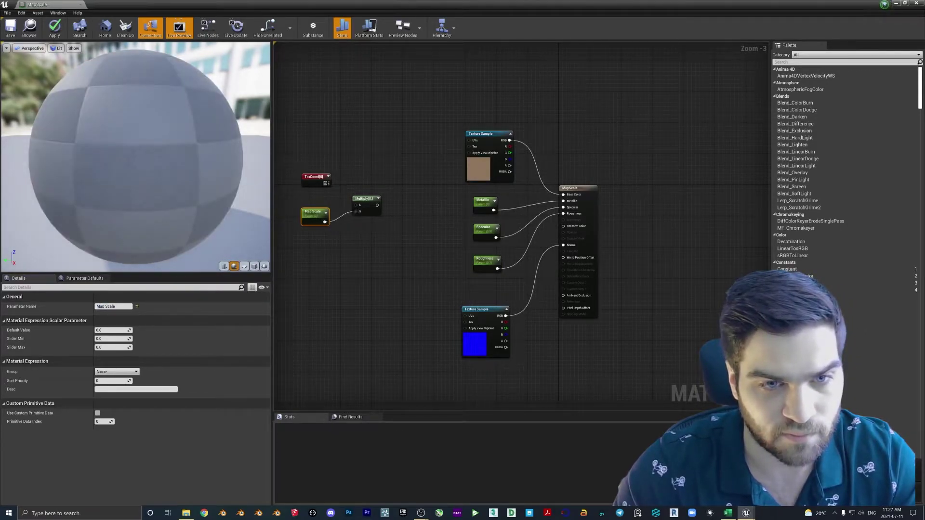
left_click_drag(327, 183, 356, 205)
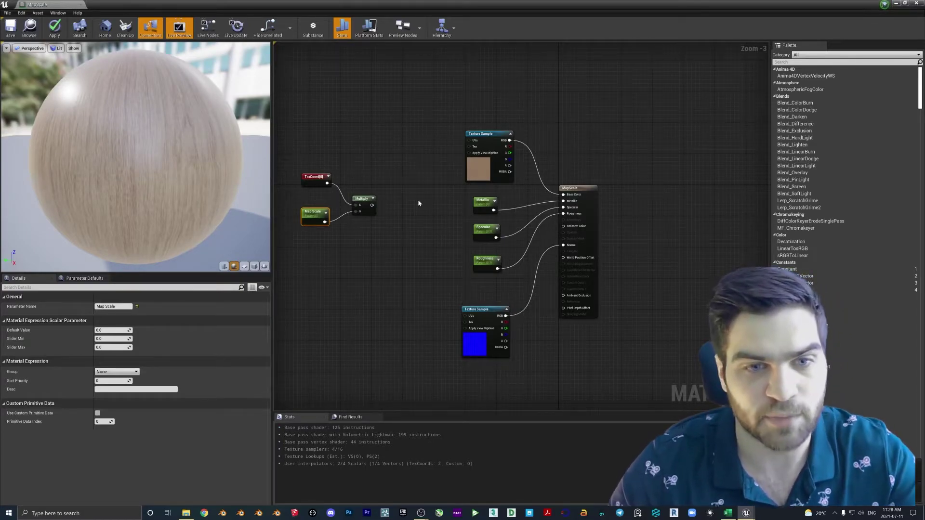
left_click(313, 178)
left_click_drag(314, 215, 314, 219)
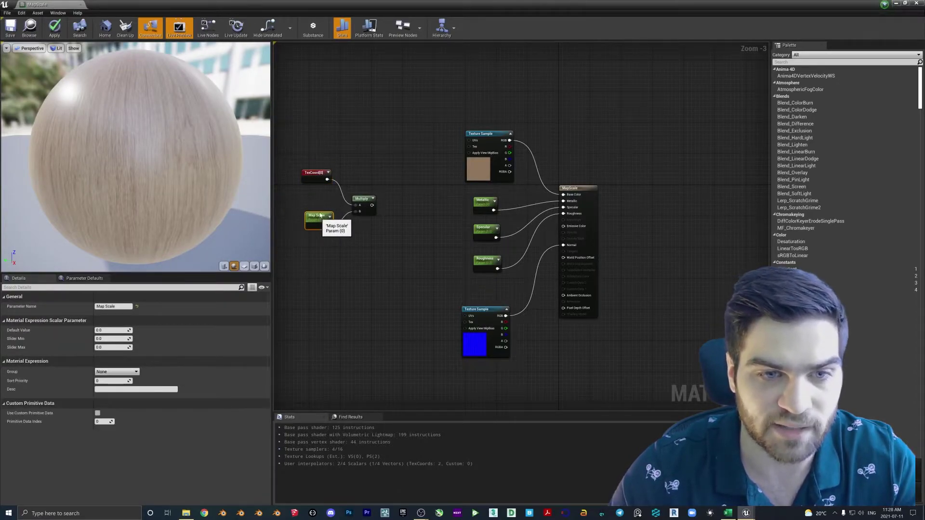
- Connect the Multiply output to the UVs inputs of both texture samples and check the preview sphere
left_click_drag(372, 206, 469, 140)
left_click_drag(373, 201, 464, 316)
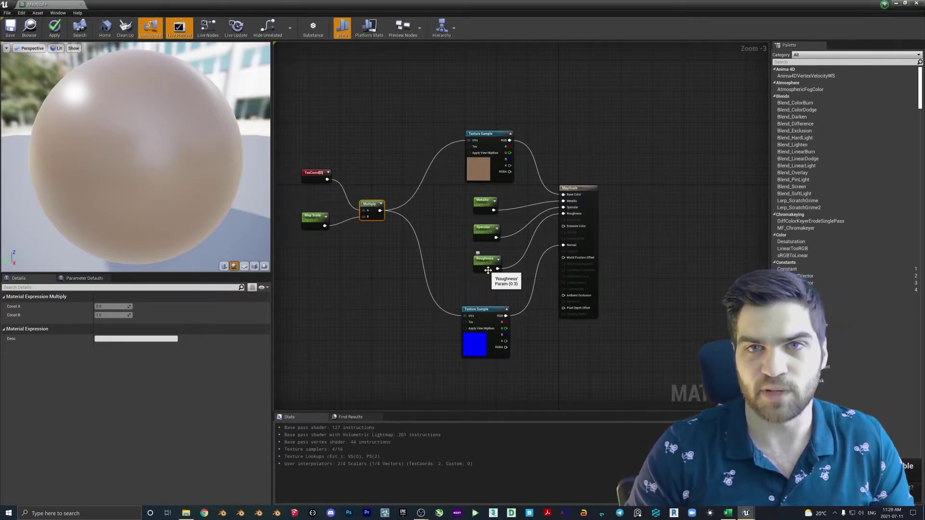
left_click_drag(125, 154, 156, 175)
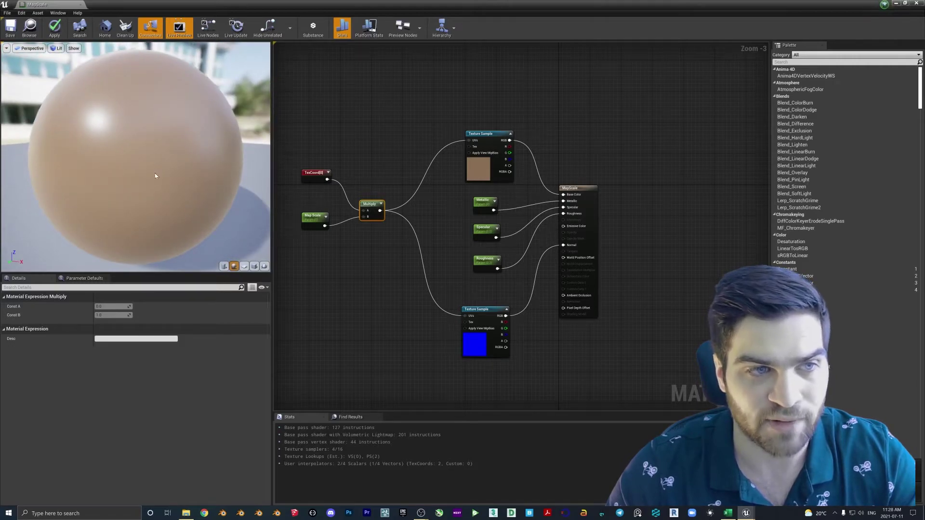
- Set the Map Scale parameter's default value to 1
left_click(319, 222)
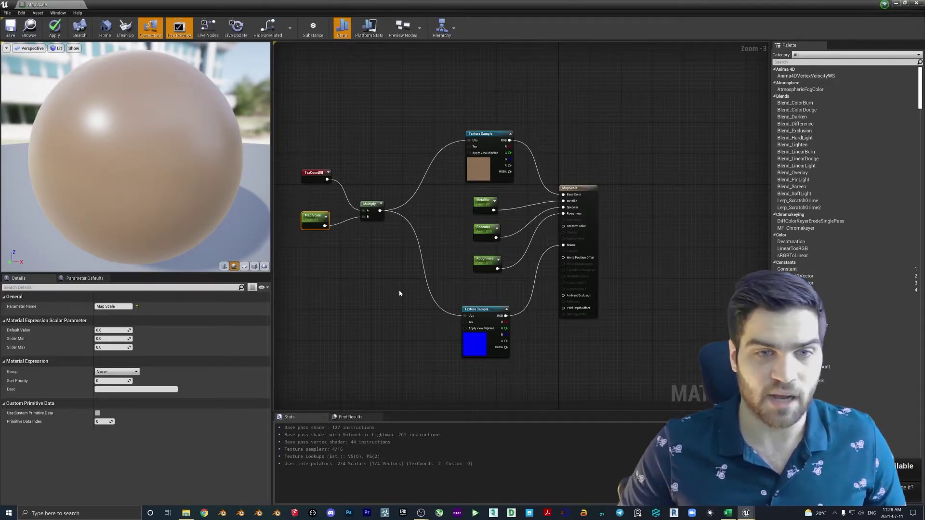
left_click(111, 330)
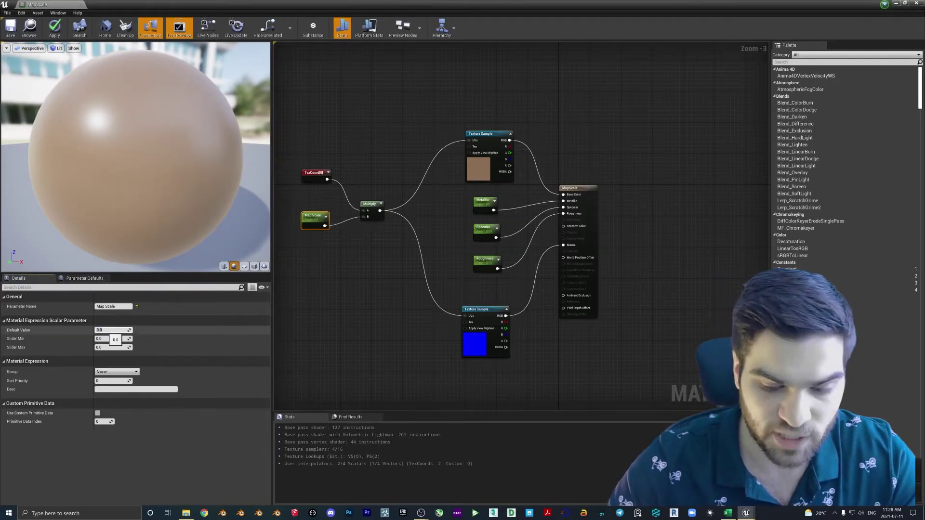
type("1")
key("Return")
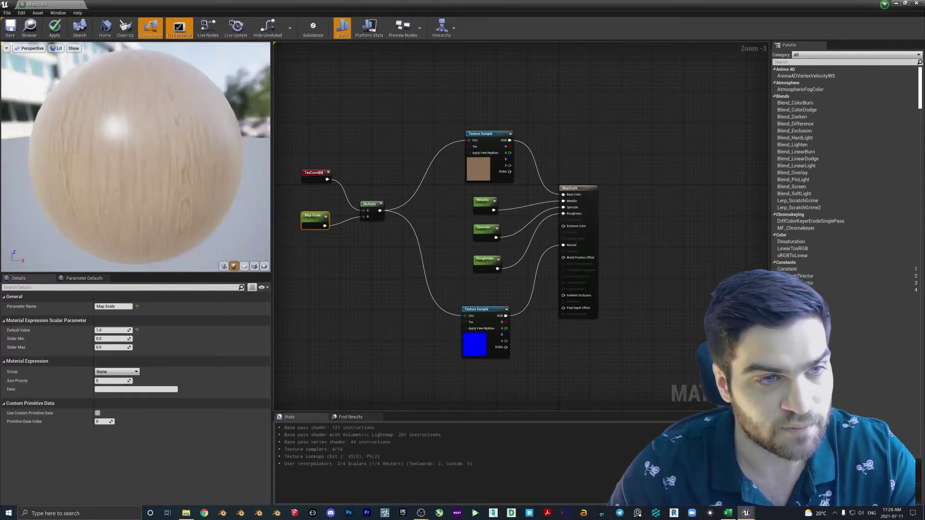
- Raise the Map Scale default value to about 13.63, enable Live Nodes and Live Update, and inspect the preview sphere
left_click_drag(110, 331, 129, 331)
left_click(208, 30)
left_click(237, 32)
mouse_move(135, 188)
left_mouse_down()
mouse_move(163, 185)
mouse_move(126, 178)
mouse_move(169, 179)
mouse_move(137, 183)
left_mouse_up()
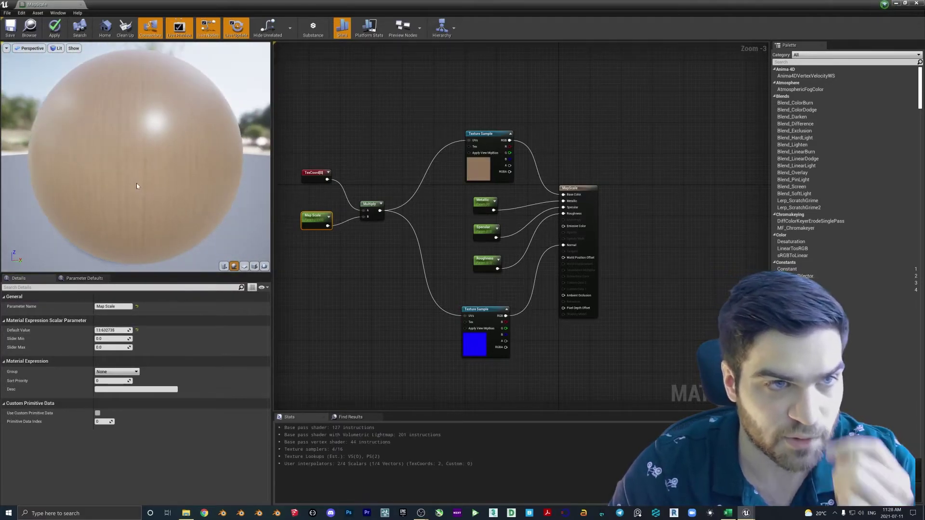
- Try Map Scale default values of about 6.79 and about 17.18, inspecting the wood grain on the preview sphere each time
left_click_drag(113, 329, 120, 330)
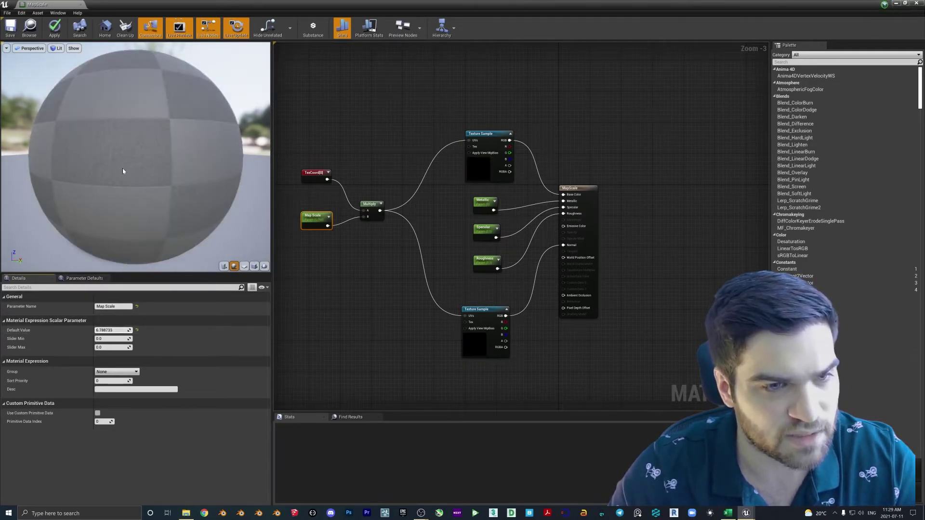
left_click_drag(194, 114, 233, 108)
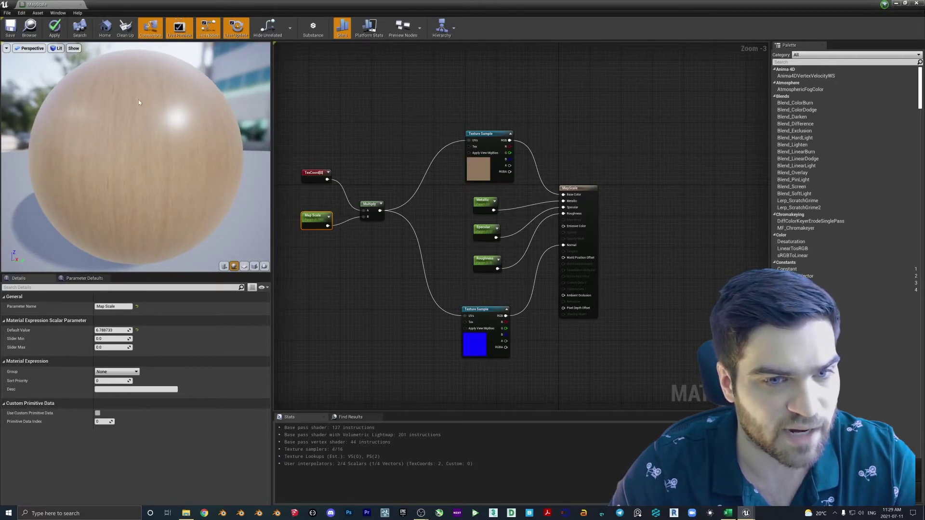
left_click_drag(94, 128, 182, 187)
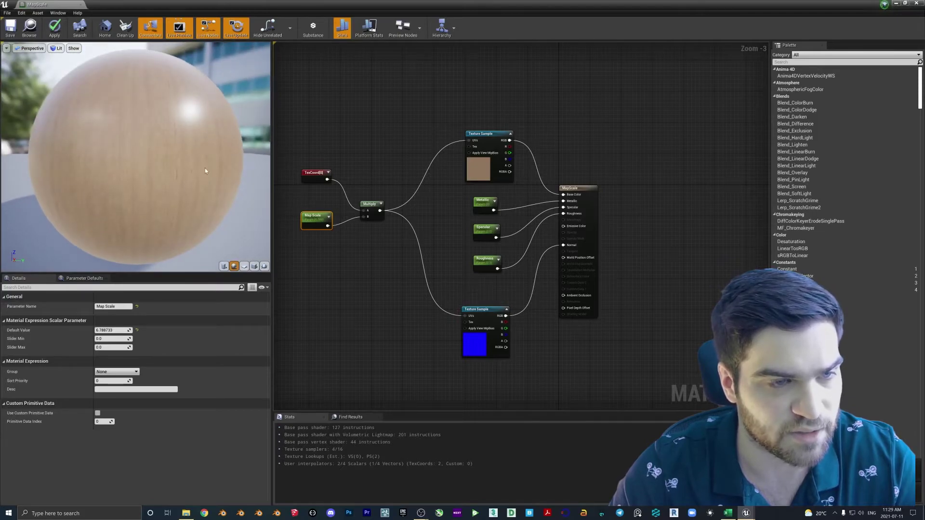
left_click_drag(113, 330, 133, 331)
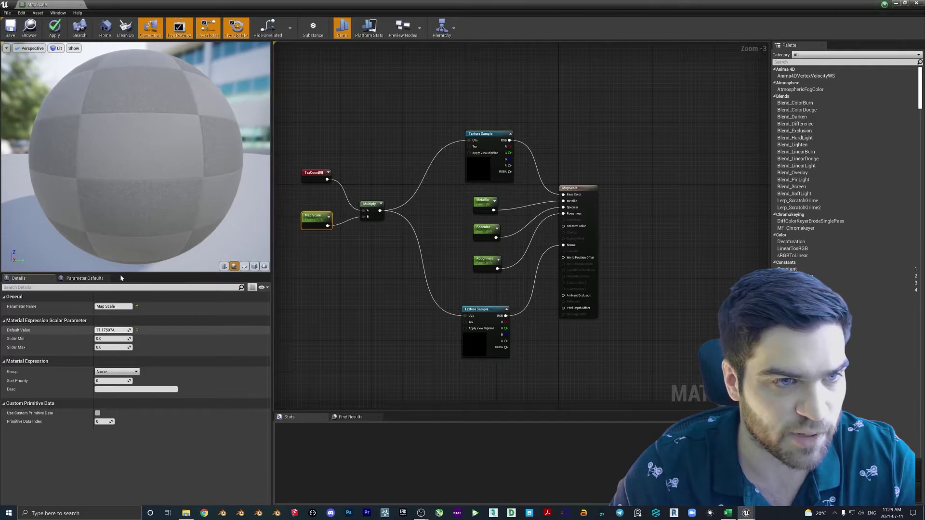
left_click_drag(122, 199, 226, 199)
- Reset the Map Scale default value to 1
left_click(112, 331)
type("1")
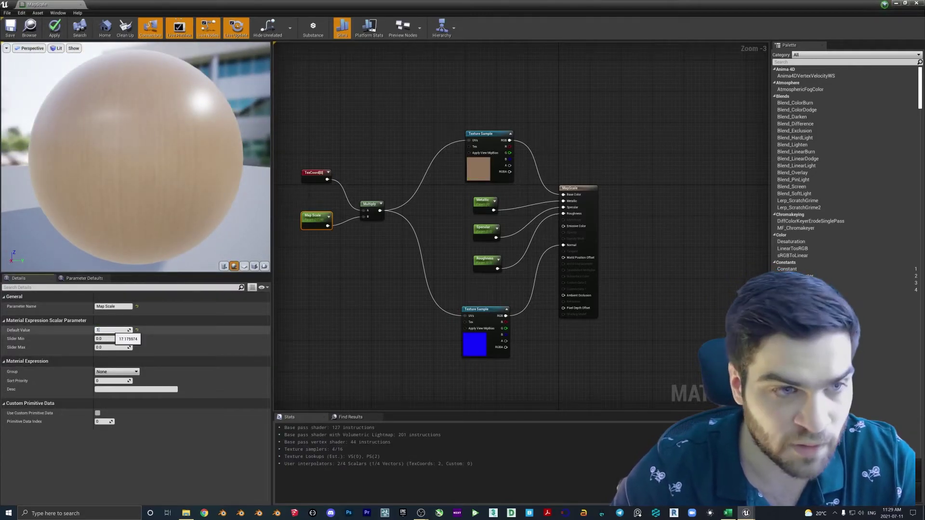
key("Return")
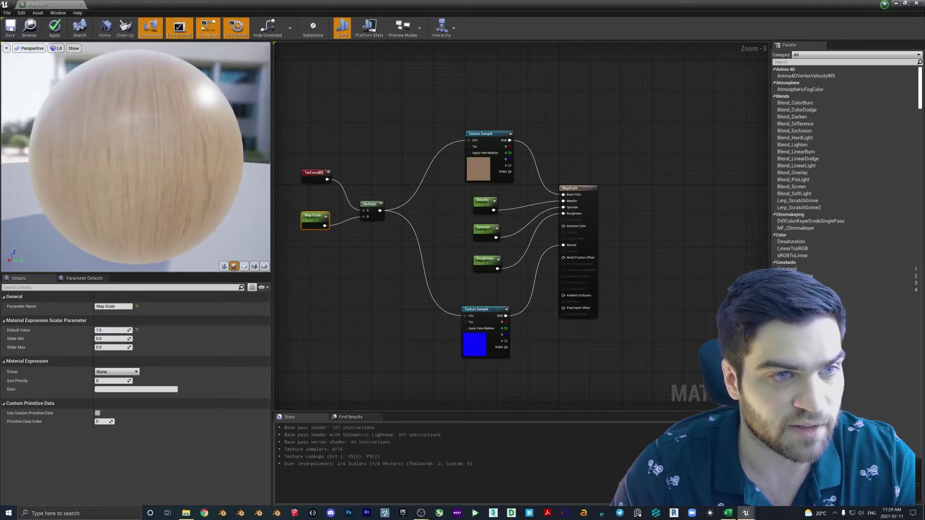
- Set the Map Scale default value to 5 and save the material
left_click(112, 330)
type("5")
key("Return")
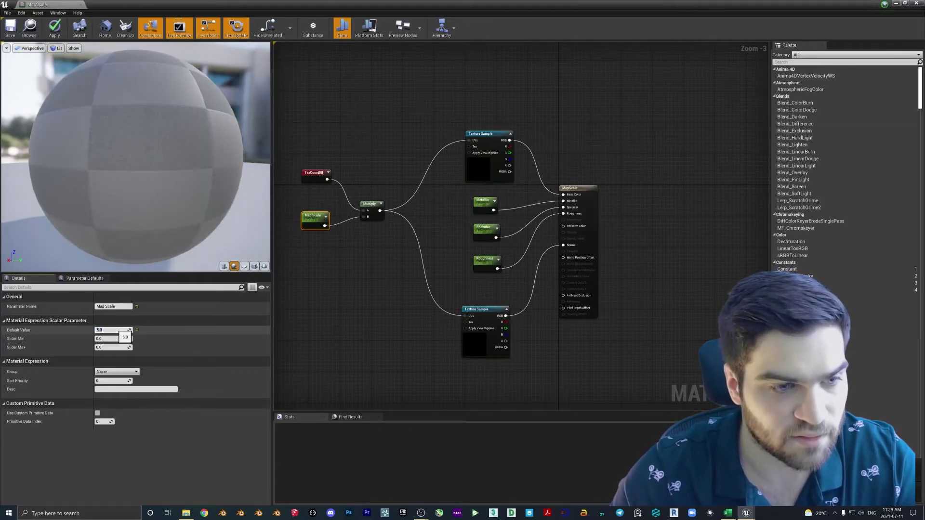
left_click(10, 30)
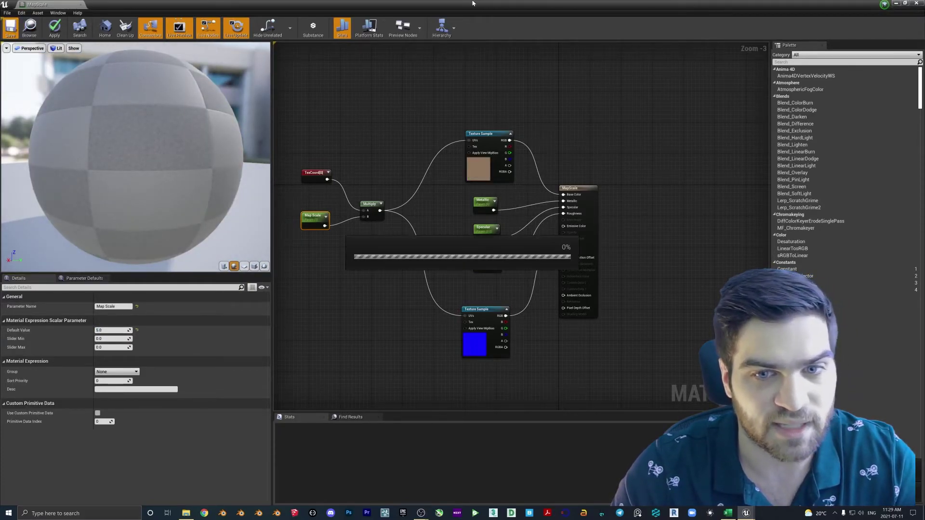
- Return to the level, apply the MapScale material to the cube and view the cube up close
left_click(884, 5)
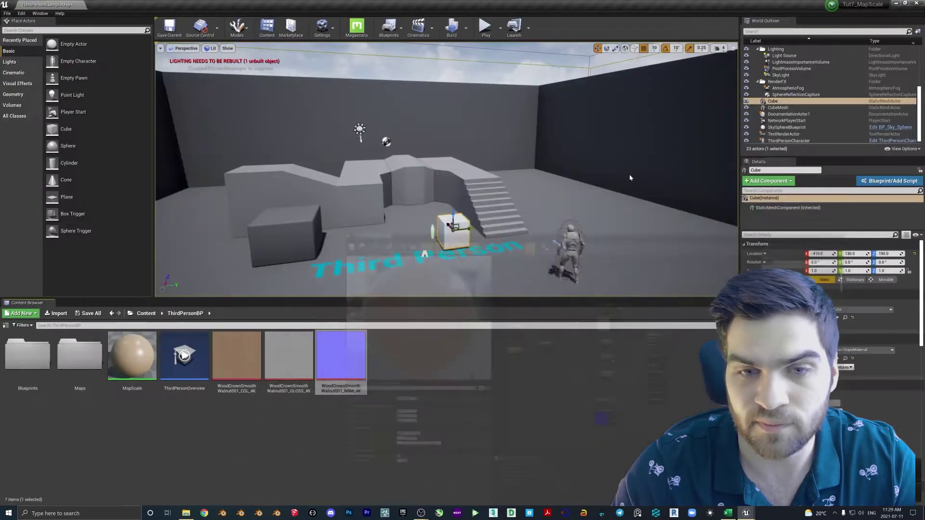
left_click_drag(132, 357, 447, 236)
right_click_drag(447, 236, 444, 274)
key("w")
key("w")
key("e")
key("s")
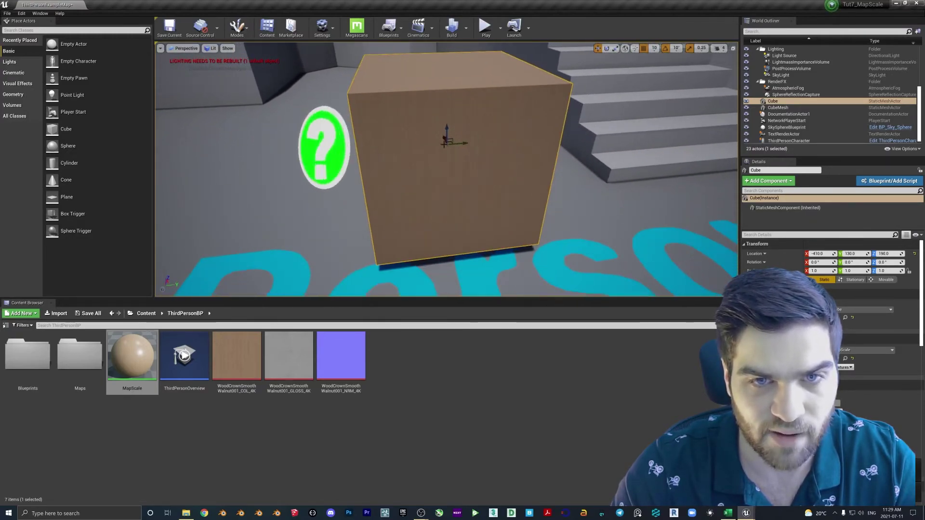
- Reopen the MapScale material and shrink its editor window to sit beside the cube in the level view
double_click(132, 357)
left_click(119, 330)
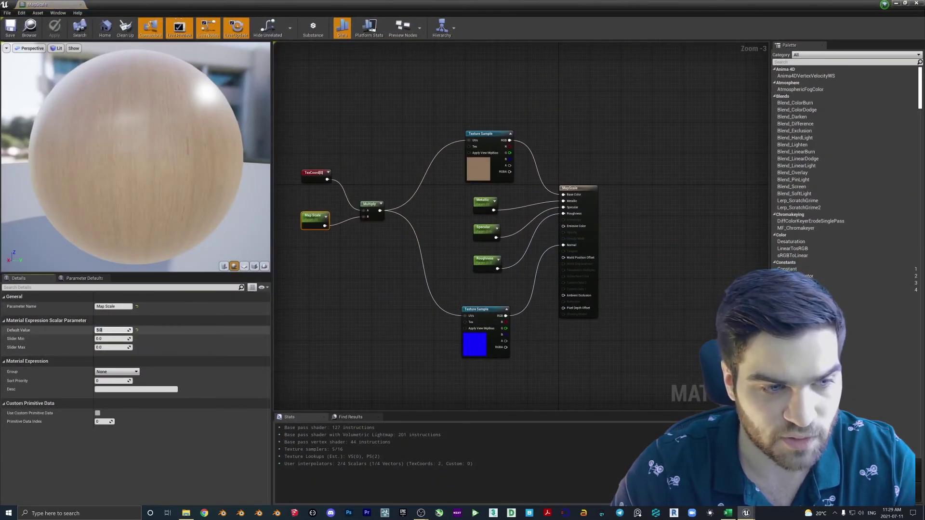
left_click_drag(427, 4, 306, 41)
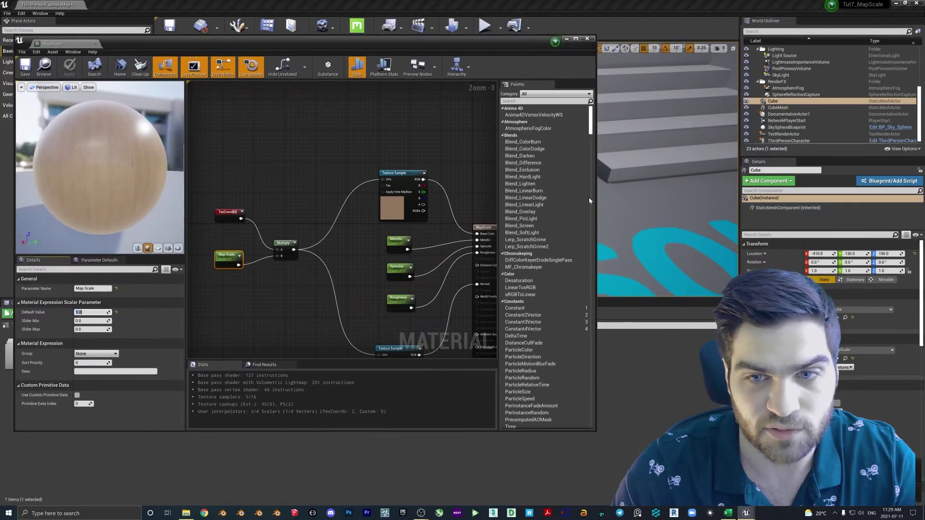
left_click_drag(597, 193, 305, 191)
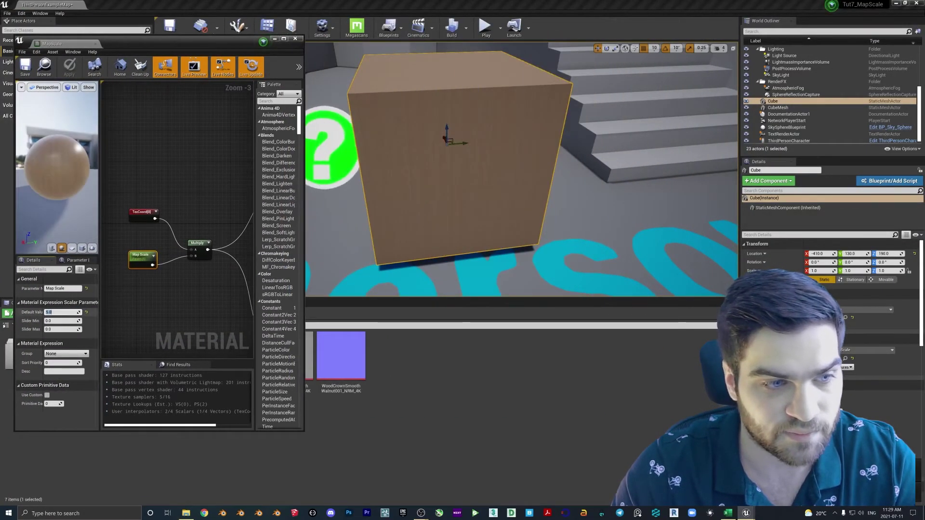
- Lower the Map Scale default value to about 1.29
mouse_move(60, 312)
left_mouse_down()
mouse_move(47, 313)
mouse_move(64, 312)
left_mouse_up()
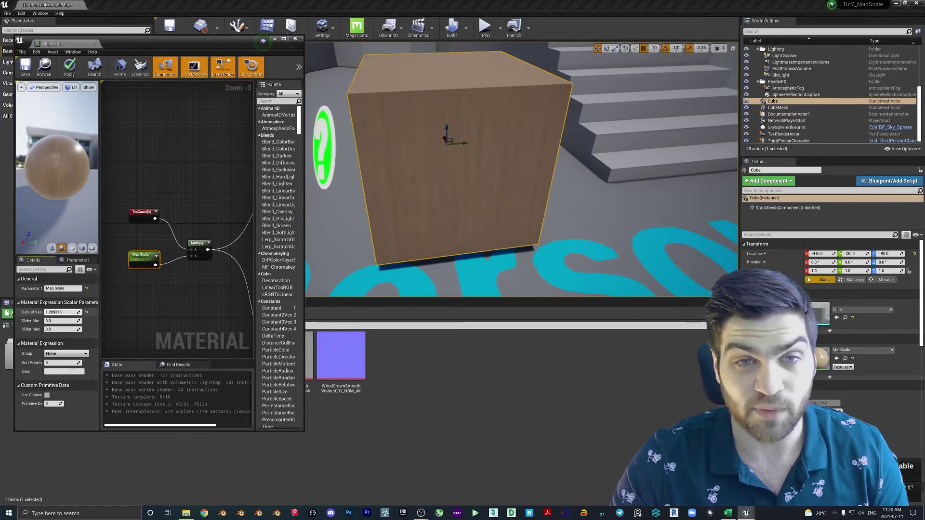